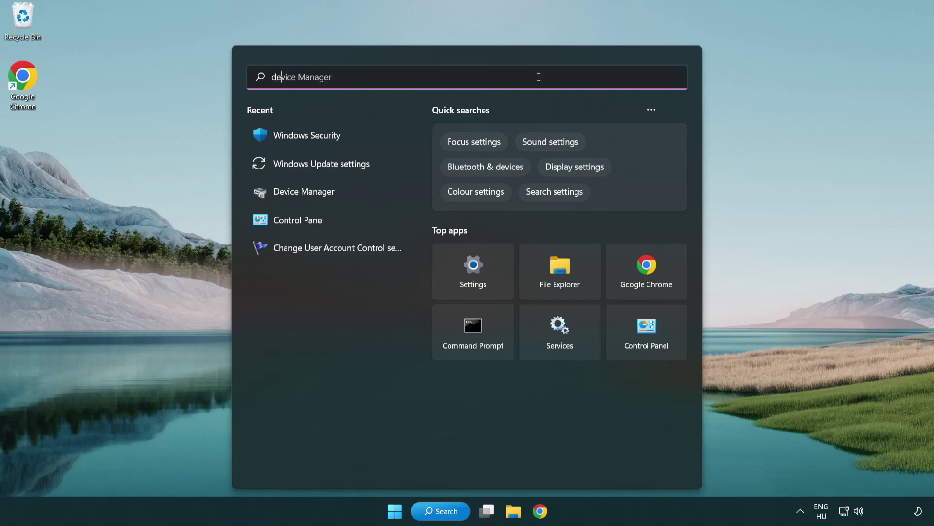
Step: Search for "device manager", open Device Manager and move its window toward the middle of the desktop
{"action": "type", "text": "nager"}
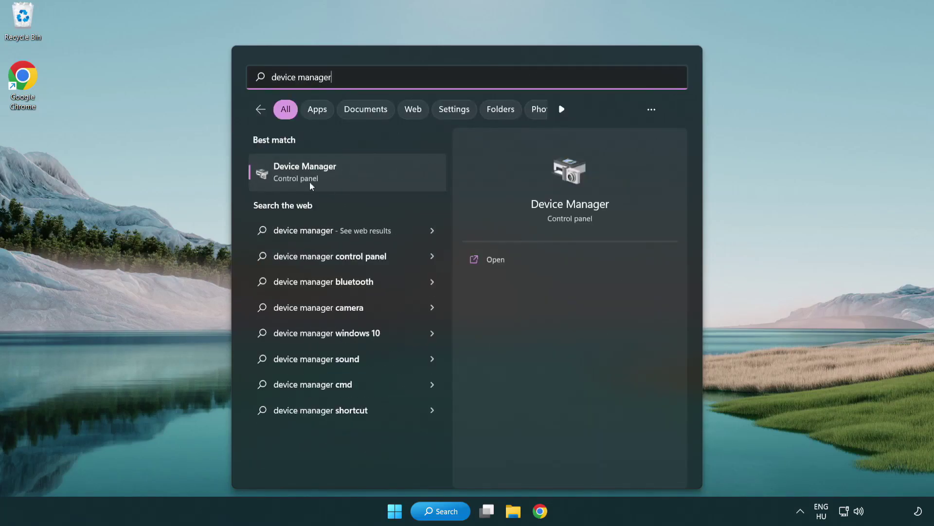
{"action": "left_click", "coordinate": [374, 177]}
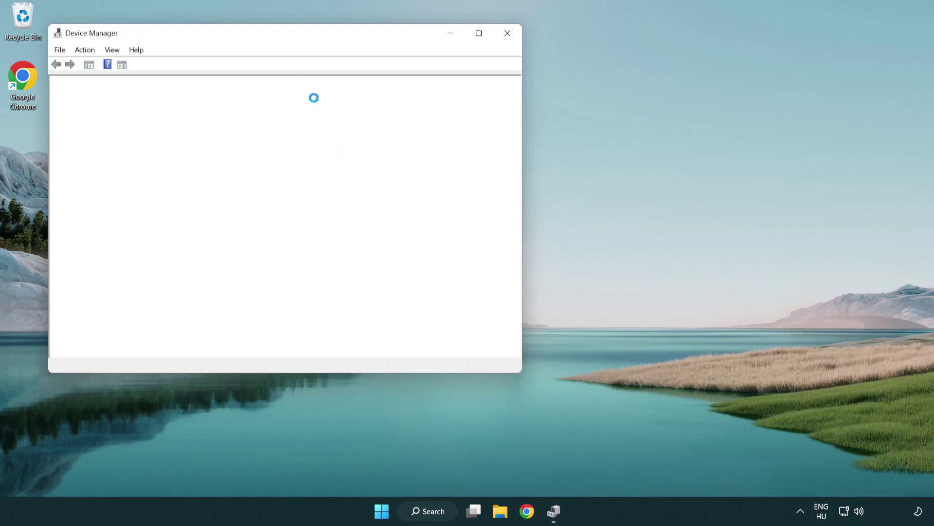
{"action": "left_click_drag", "start_coordinate": [258, 39], "coordinate": [411, 94]}
Step: Run an automatic driver update for the VMware SVGA 3D display adapter, then close the wizard and Device Manager
{"action": "left_click", "coordinate": [265, 195]}
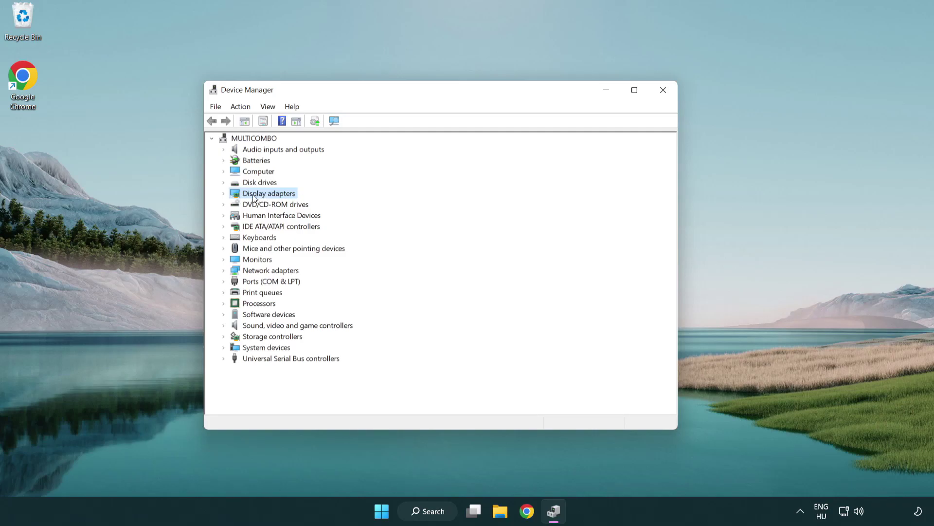
{"action": "left_click", "coordinate": [224, 193]}
{"action": "left_click", "coordinate": [278, 208]}
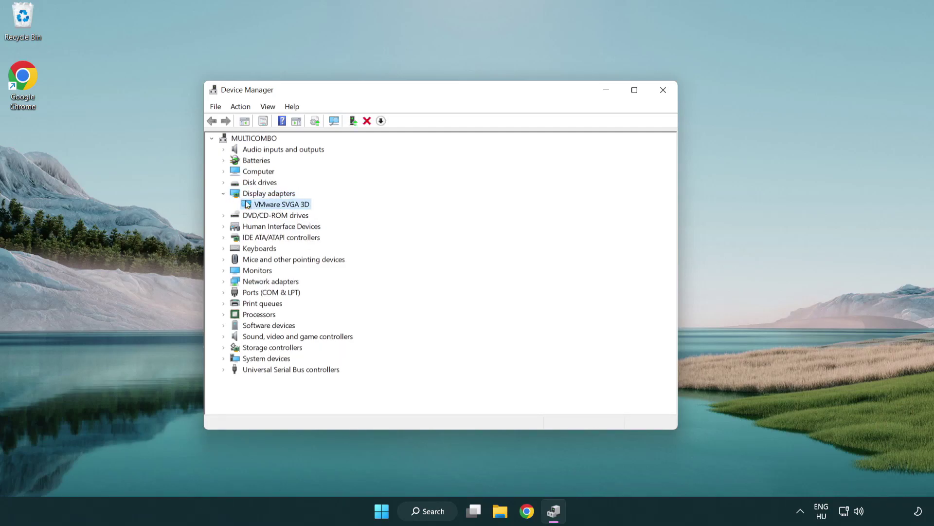
{"action": "right_click", "coordinate": [279, 209]}
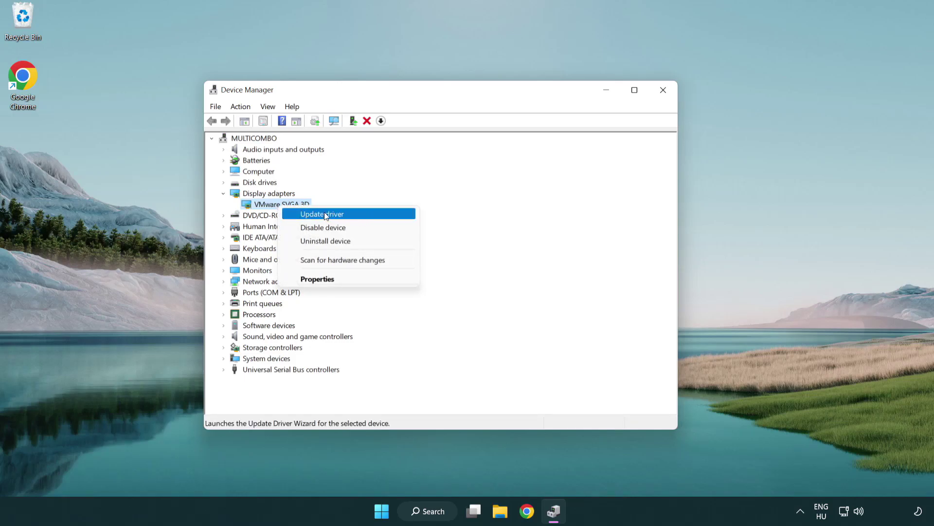
{"action": "left_click", "coordinate": [368, 215]}
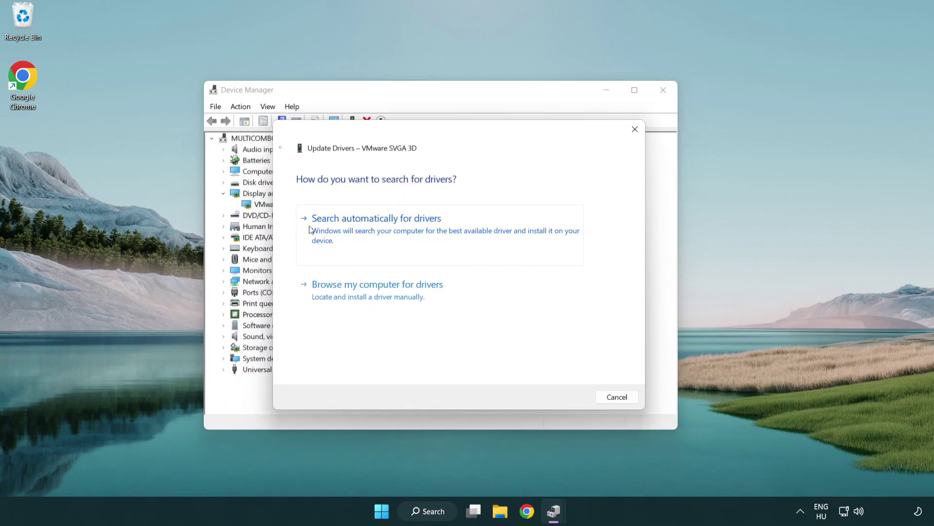
{"action": "left_click", "coordinate": [412, 231]}
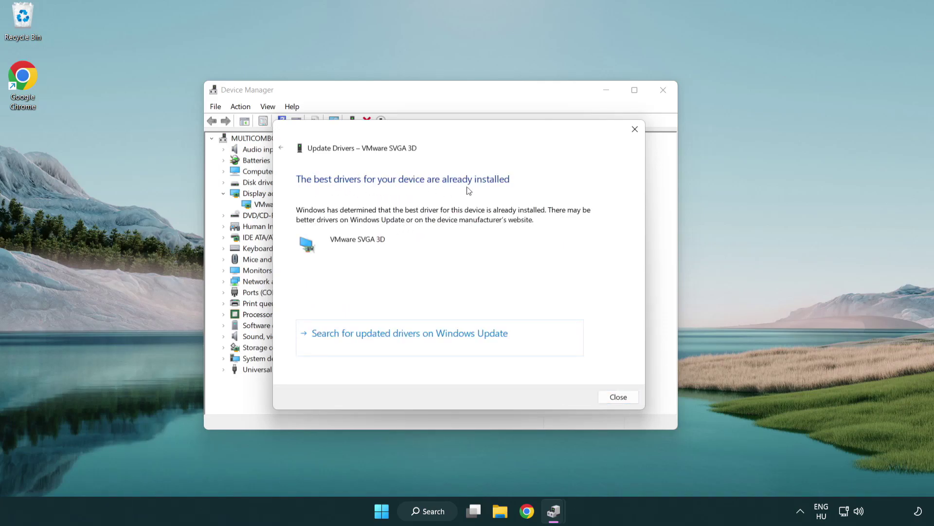
{"action": "left_click", "coordinate": [619, 397]}
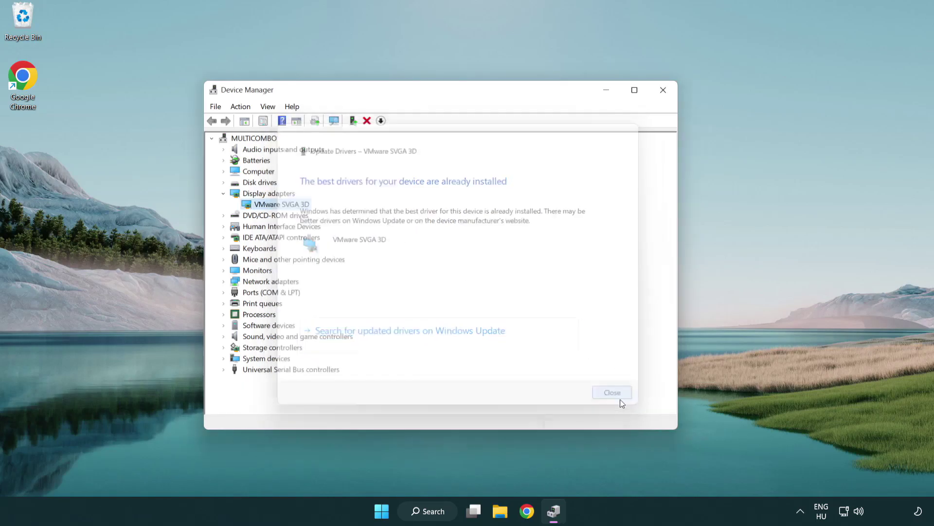
{"action": "left_click", "coordinate": [666, 94]}
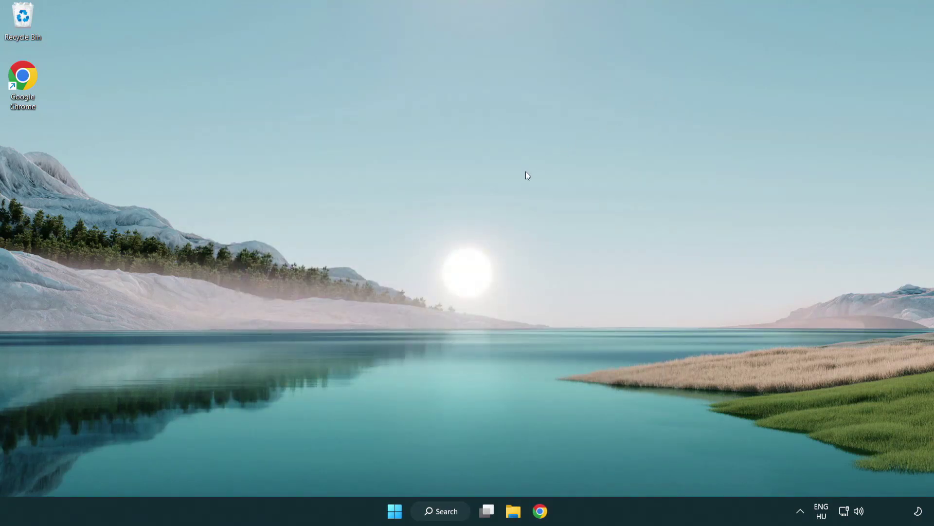
Step: Search for "update", open the Windows Update settings, check for updates and close Settings
{"action": "left_click", "coordinate": [450, 510]}
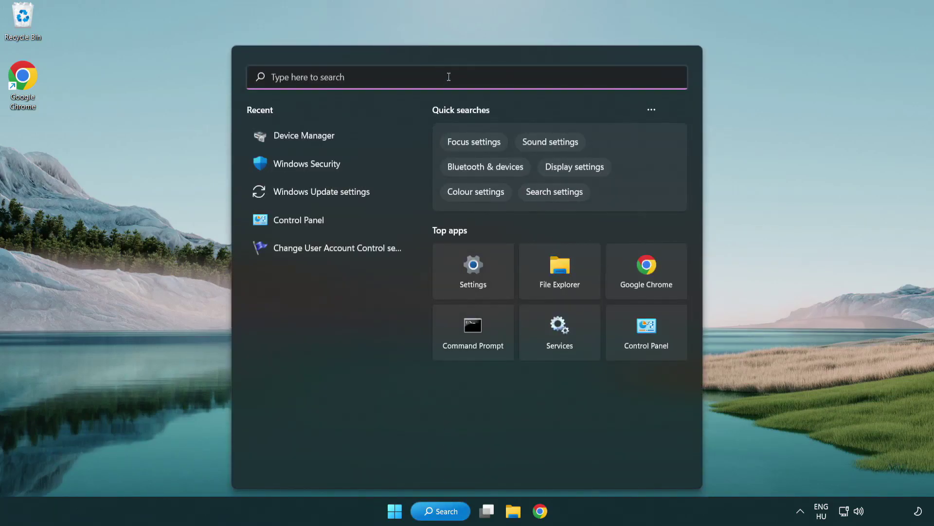
{"action": "type", "text": "update"}
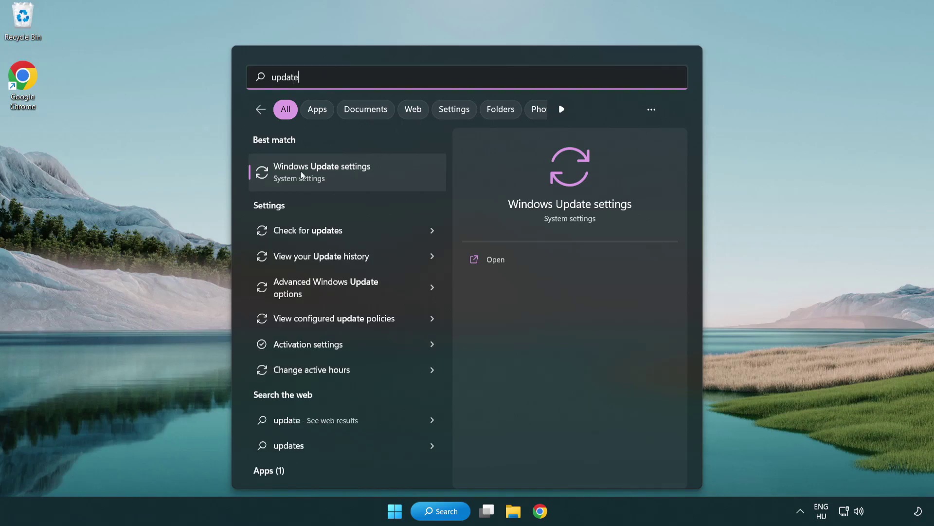
{"action": "left_click", "coordinate": [363, 176]}
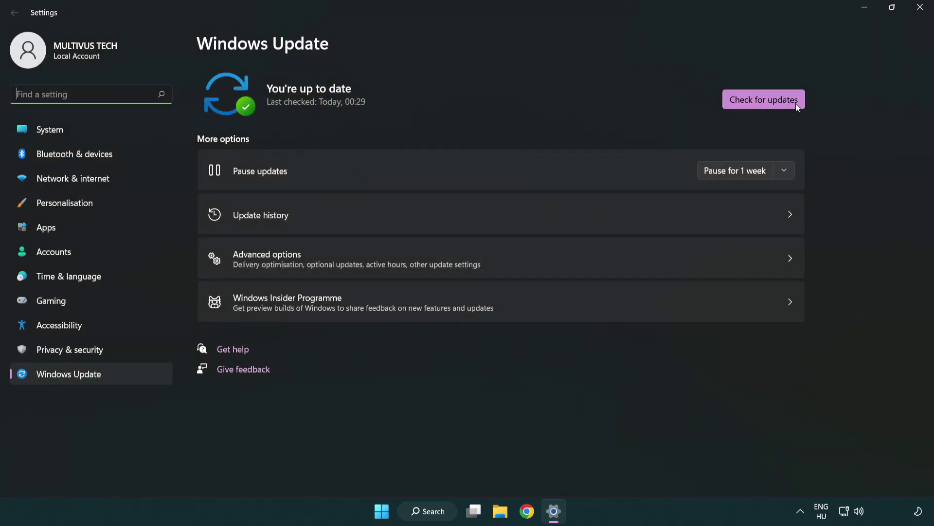
{"action": "left_click", "coordinate": [782, 104]}
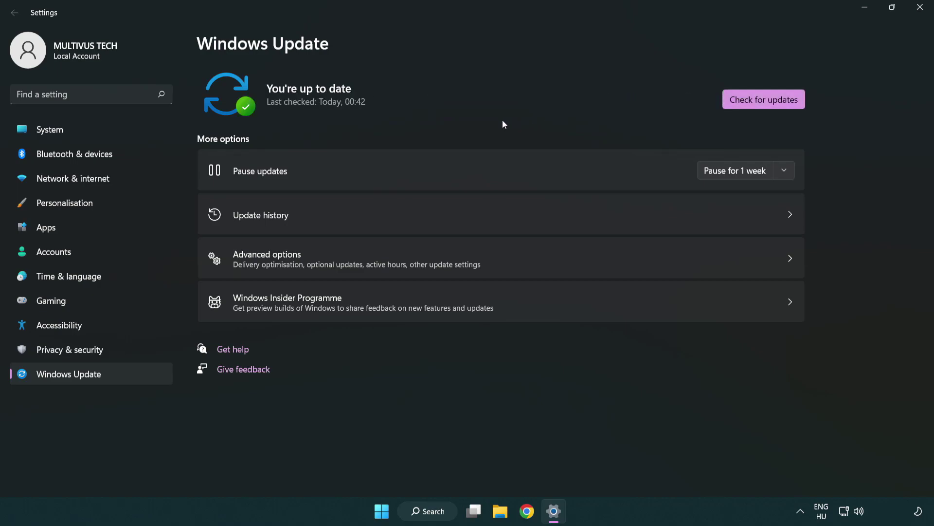
{"action": "left_click", "coordinate": [917, 14]}
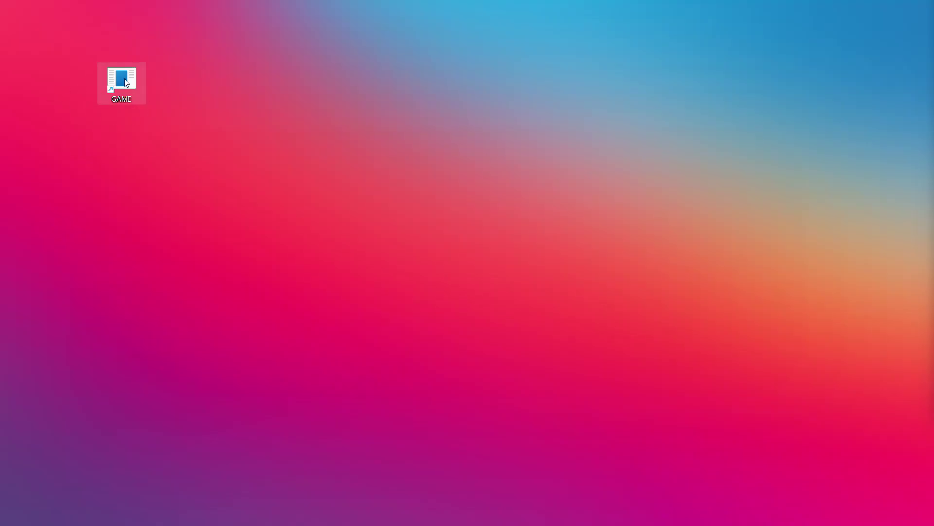
Step: Set the GAME shortcut to Windows 8 compatibility mode, with fullscreen optimizations disabled and run as administrator, and apply the changes
{"action": "right_click", "coordinate": [124, 78]}
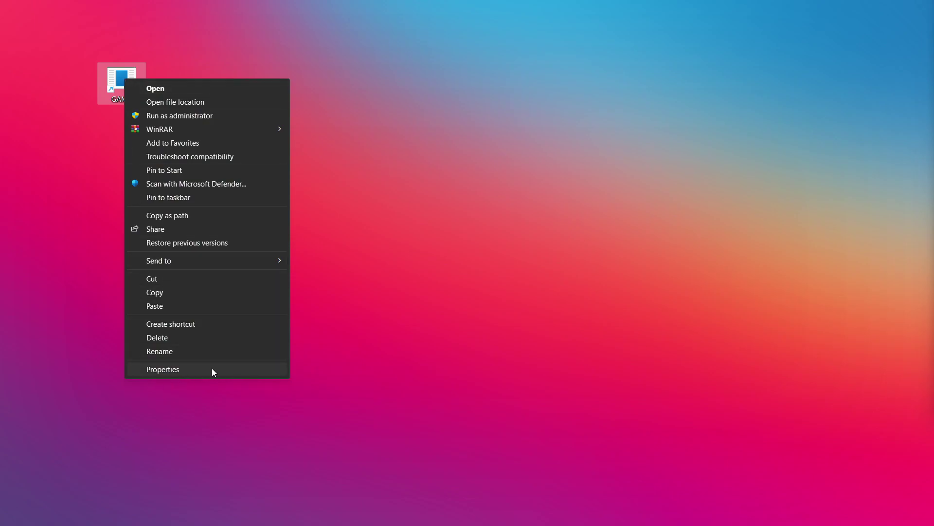
{"action": "left_click", "coordinate": [246, 371]}
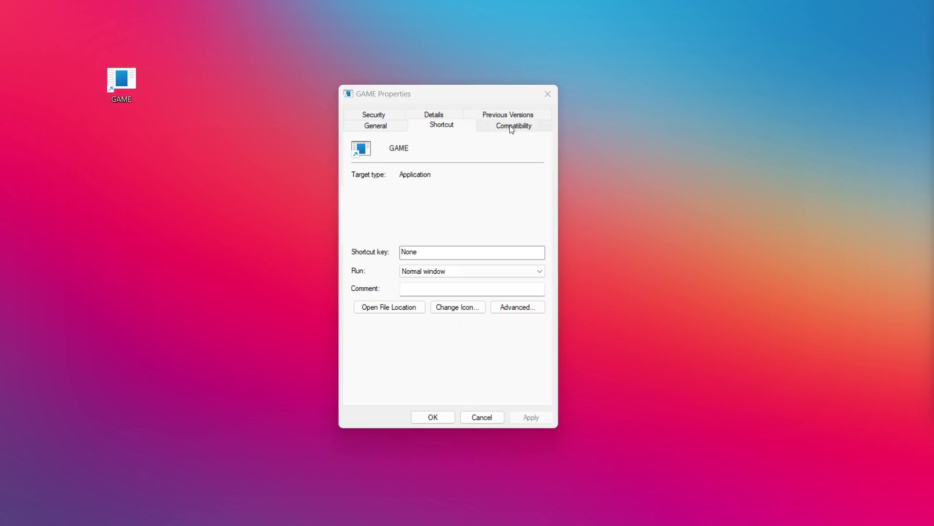
{"action": "left_click", "coordinate": [526, 127]}
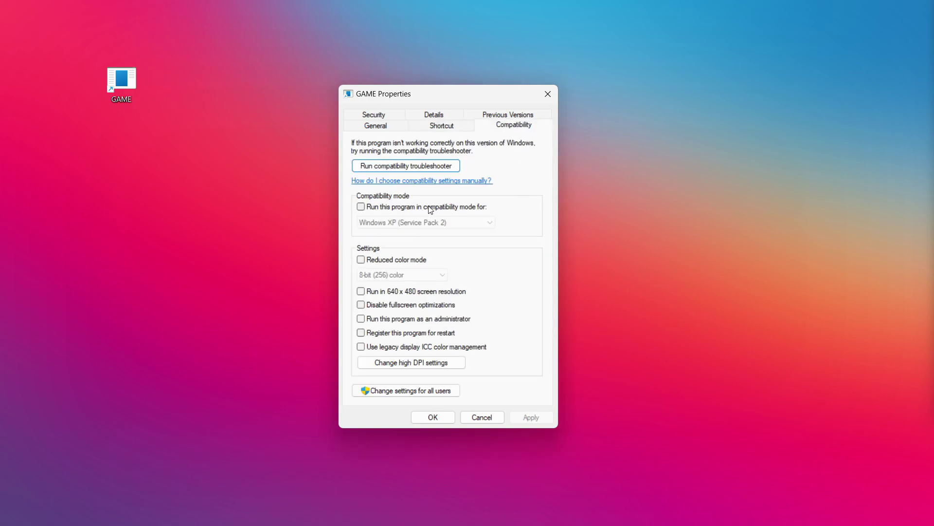
{"action": "left_click", "coordinate": [422, 209]}
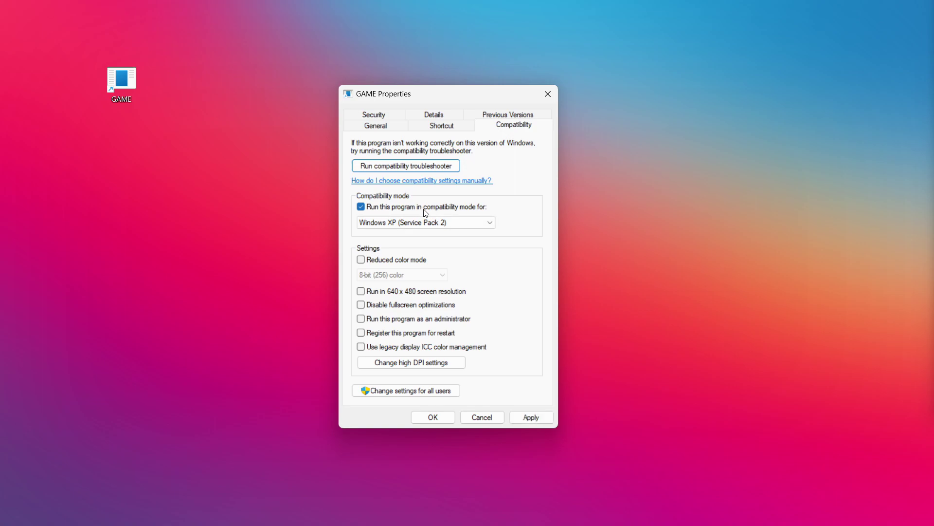
{"action": "left_click", "coordinate": [427, 223]}
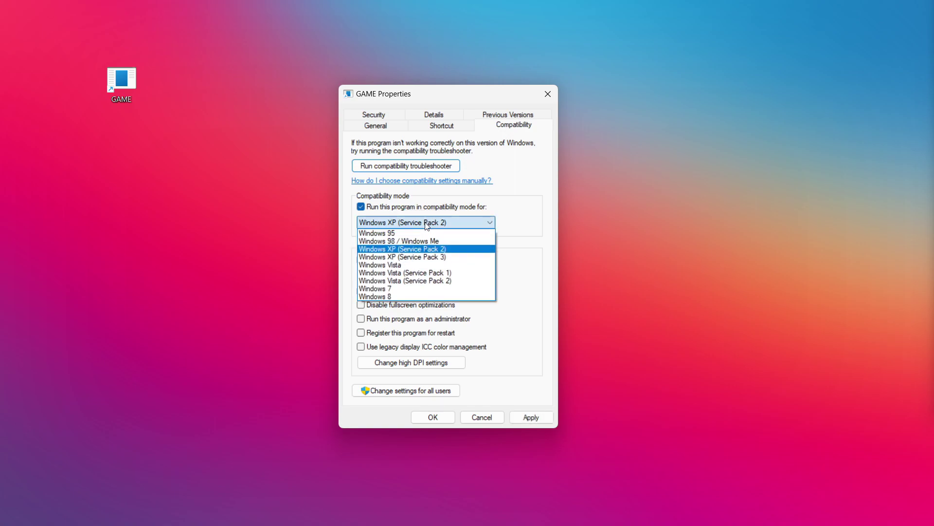
{"action": "left_click", "coordinate": [403, 298]}
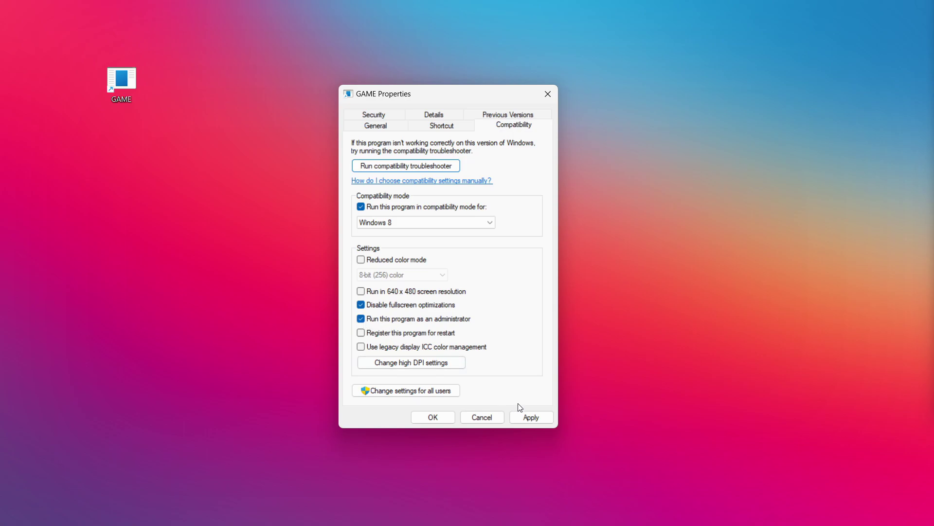
{"action": "left_click", "coordinate": [530, 417]}
{"action": "left_click", "coordinate": [433, 418]}
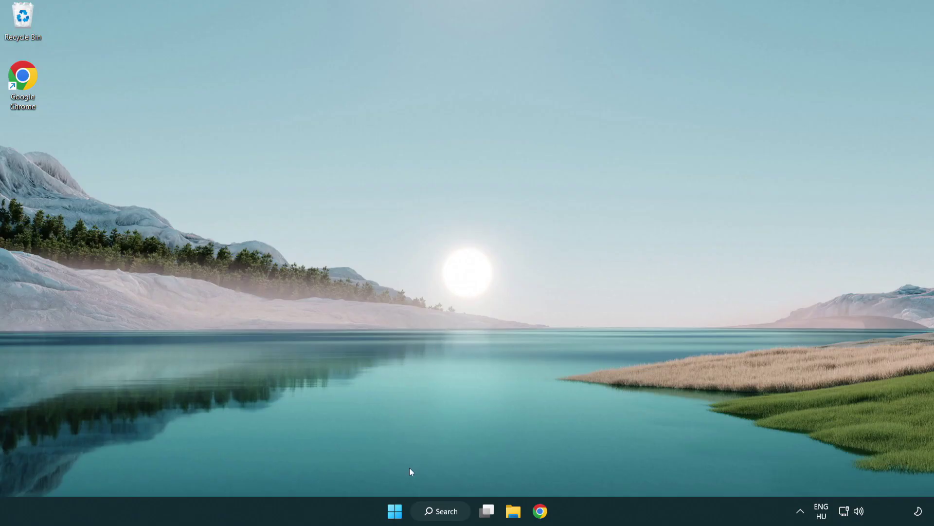
Step: Open Task Manager and show its list of startup apps
{"action": "right_click", "coordinate": [396, 515]}
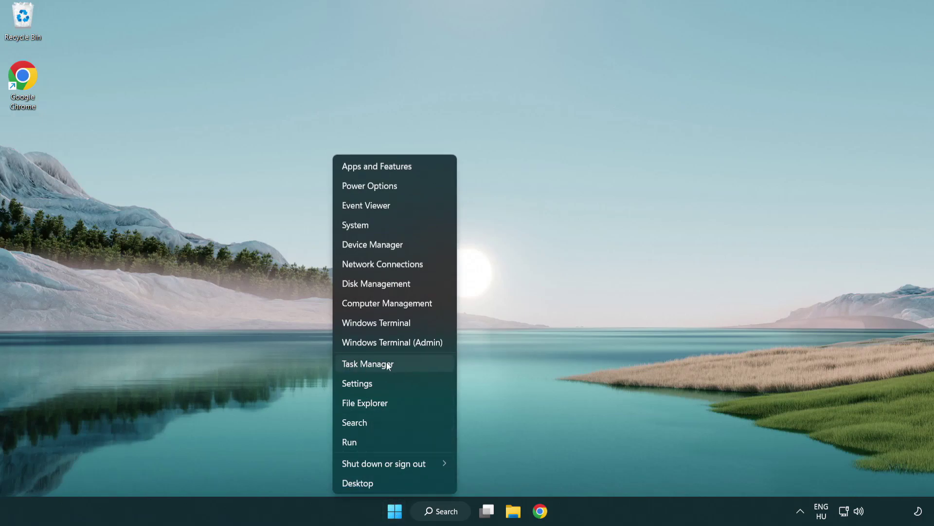
{"action": "left_click", "coordinate": [413, 369]}
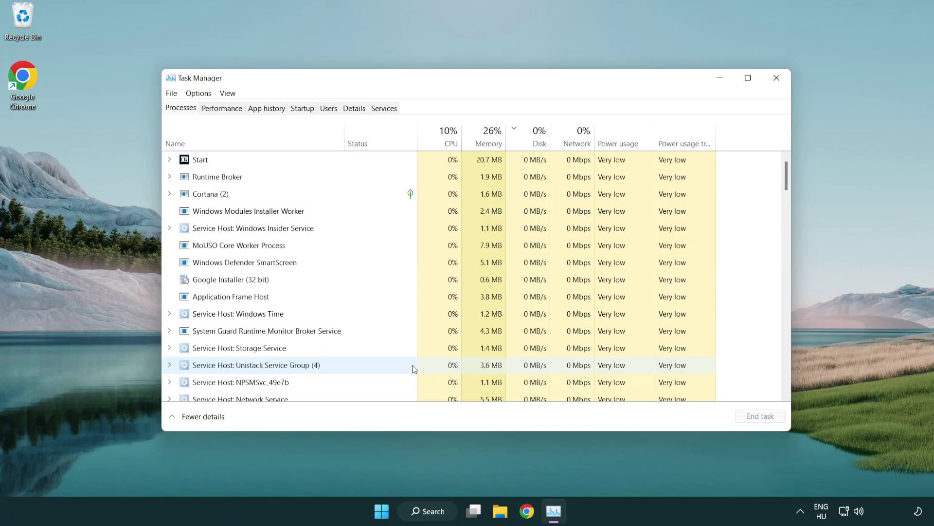
{"action": "left_click", "coordinate": [304, 109]}
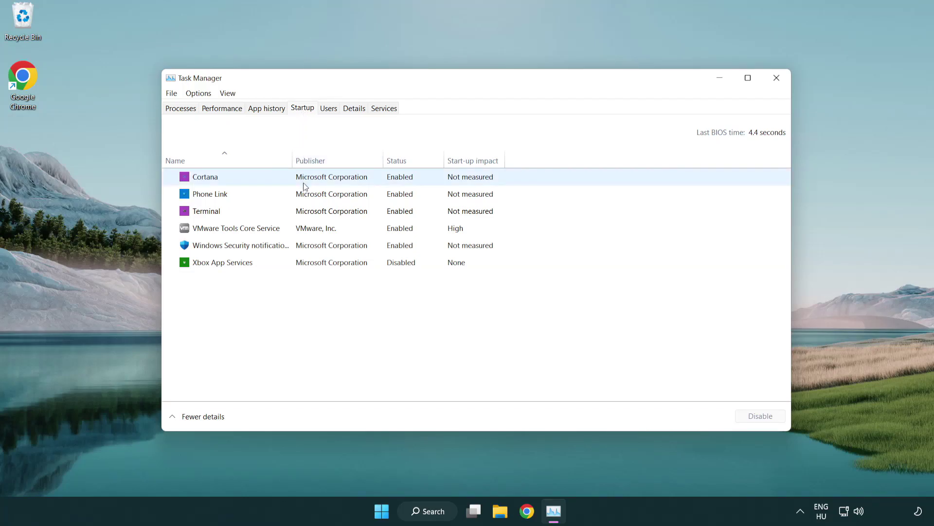
Step: Disable Terminal, Phone Link, Cortana and the Windows Security notification entry at startup, then close Task Manager
{"action": "left_click", "coordinate": [306, 212]}
{"action": "left_click", "coordinate": [760, 416]}
{"action": "left_click", "coordinate": [394, 198]}
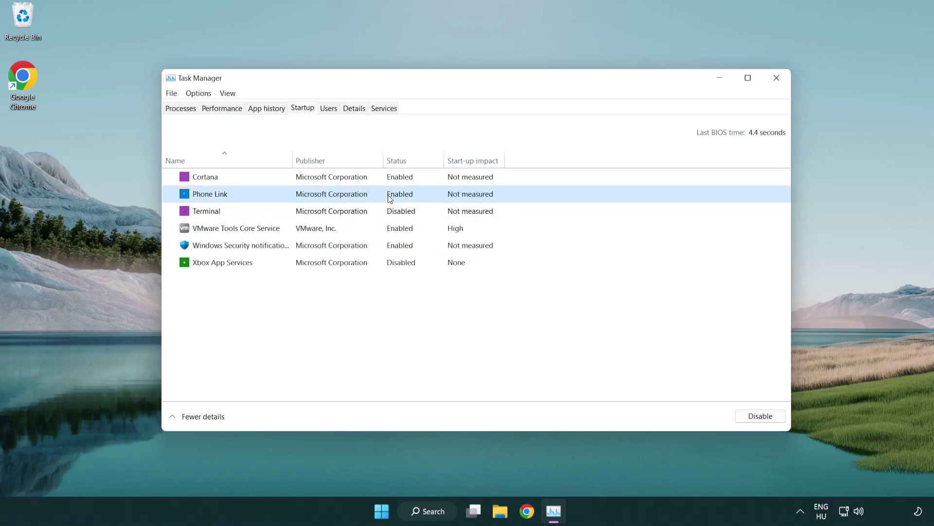
{"action": "left_click", "coordinate": [759, 418]}
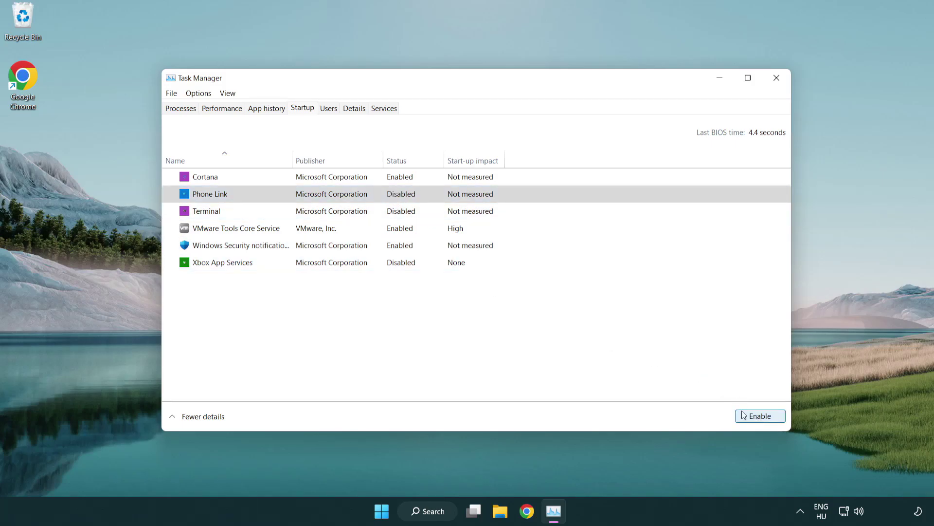
{"action": "left_click", "coordinate": [334, 183]}
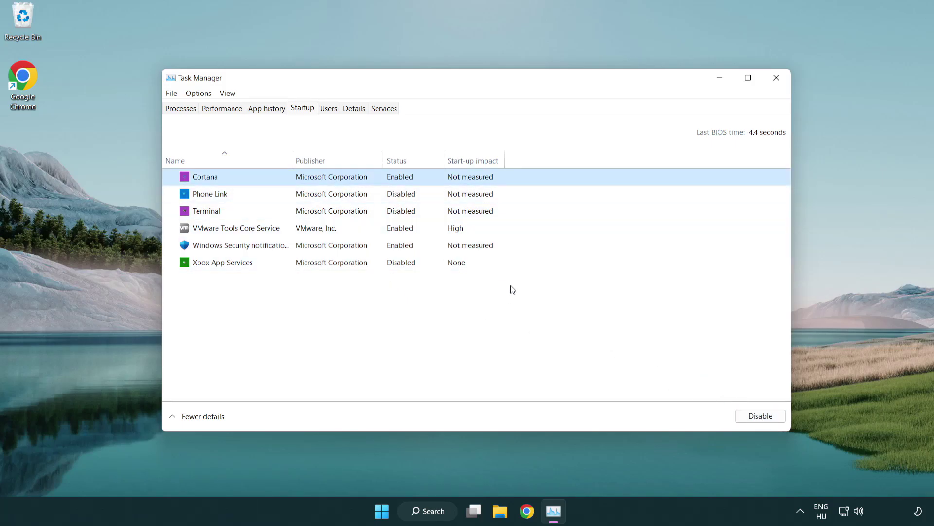
{"action": "left_click", "coordinate": [759, 417]}
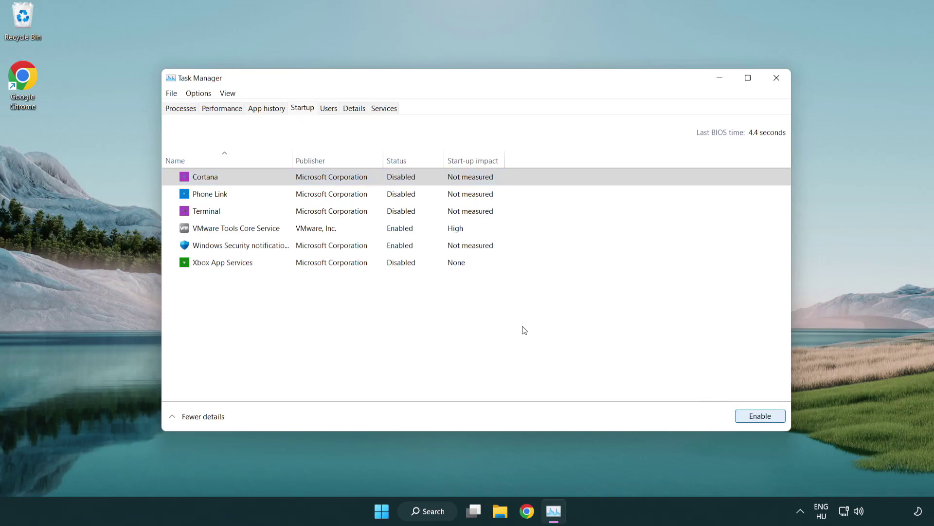
{"action": "left_click", "coordinate": [443, 246]}
{"action": "left_click", "coordinate": [758, 416]}
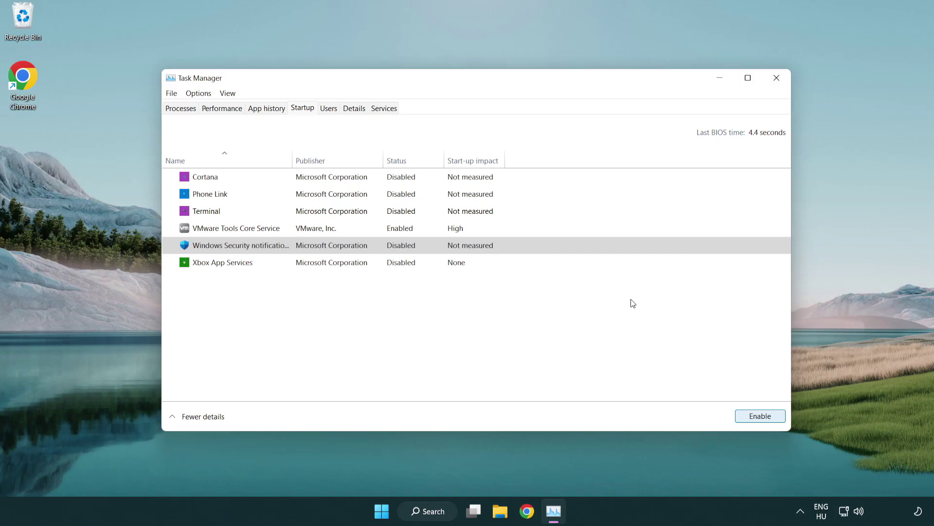
{"action": "left_click", "coordinate": [777, 78]}
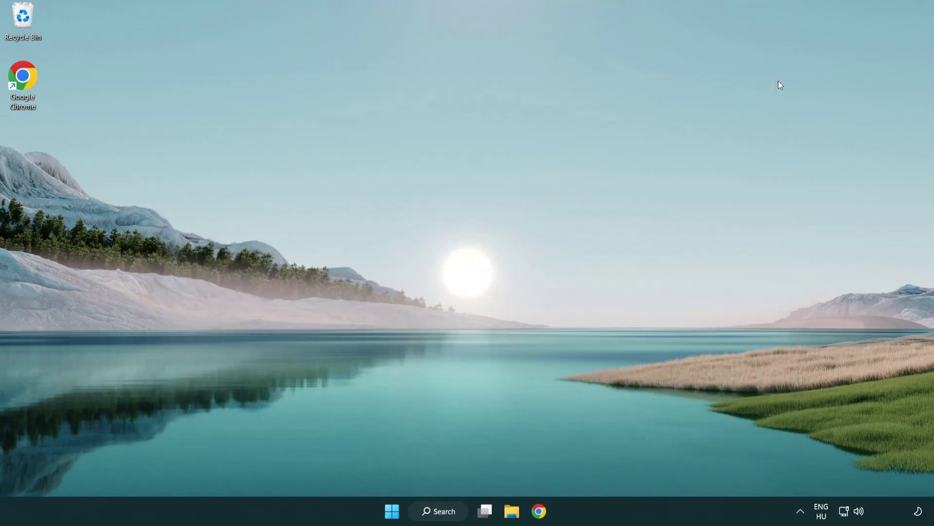
Step: Search for "security" and open the Windows Security app
{"action": "left_click", "coordinate": [442, 516]}
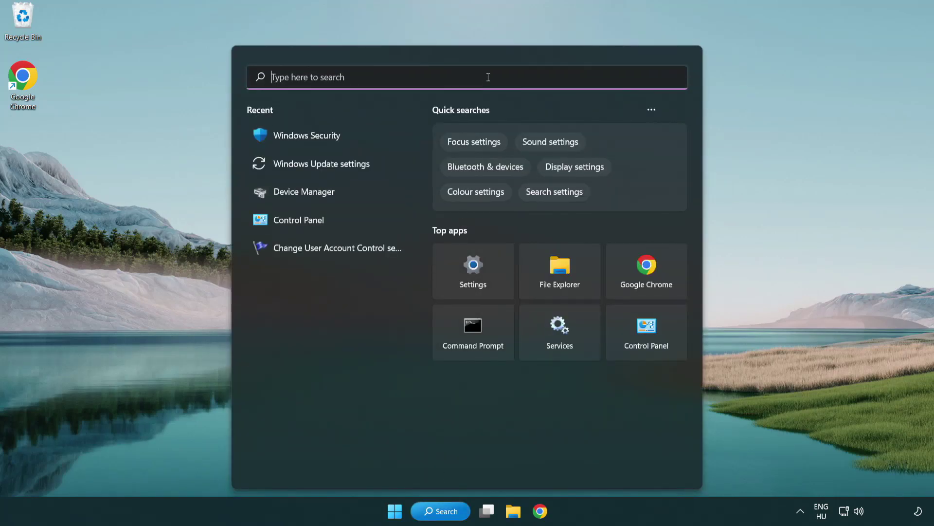
{"action": "type", "text": "secu"}
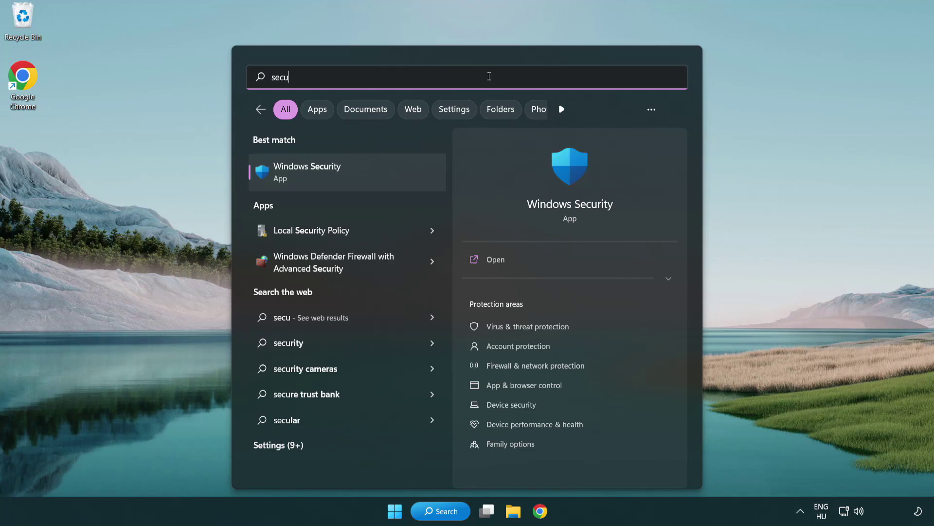
{"action": "type", "text": "rit"}
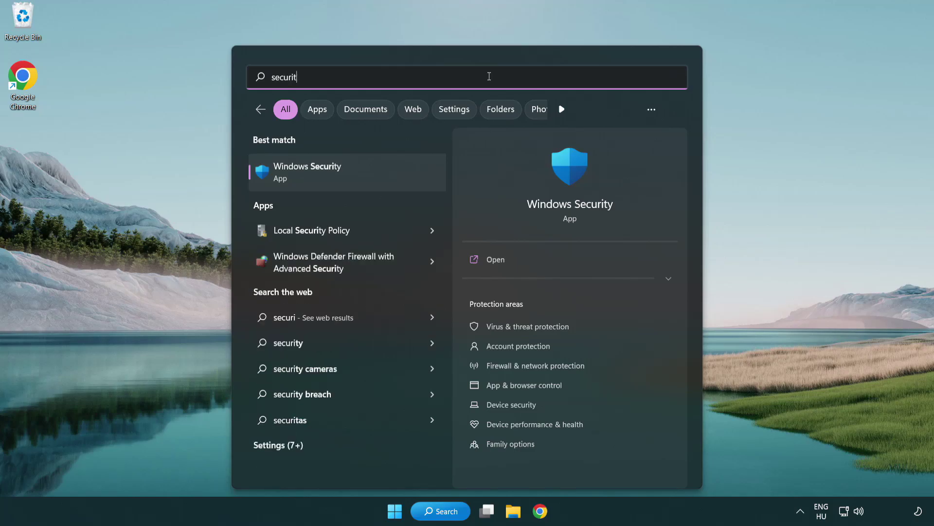
{"action": "type", "text": "y"}
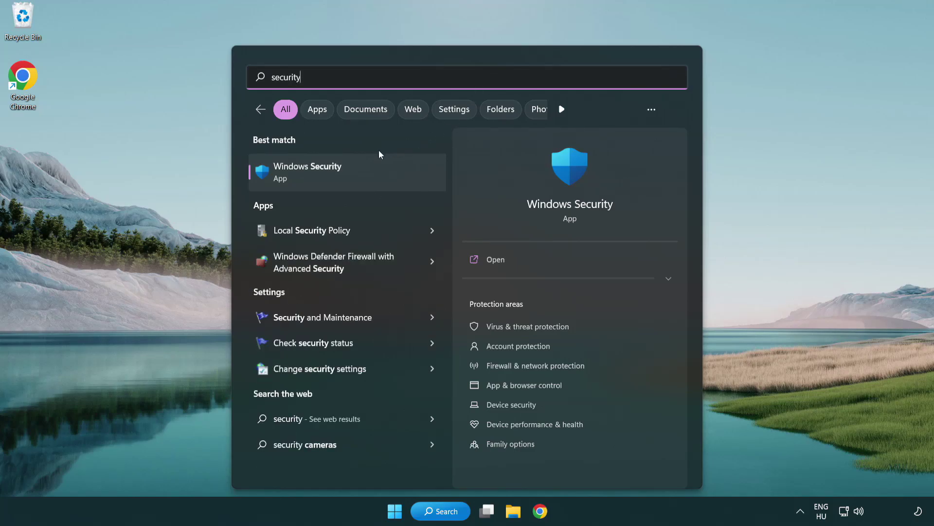
{"action": "left_click", "coordinate": [383, 178]}
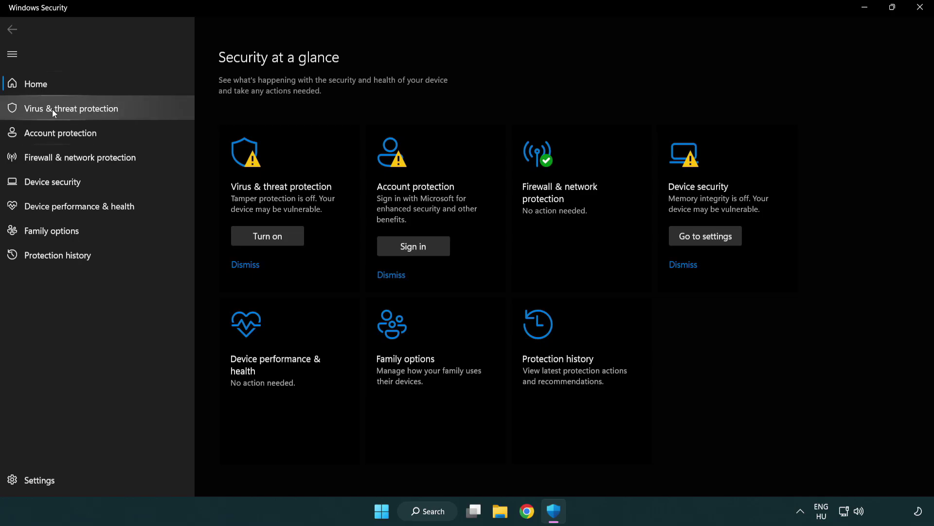
Step: Open the antivirus exclusions page within the virus and threat protection settings
{"action": "left_click", "coordinate": [141, 107]}
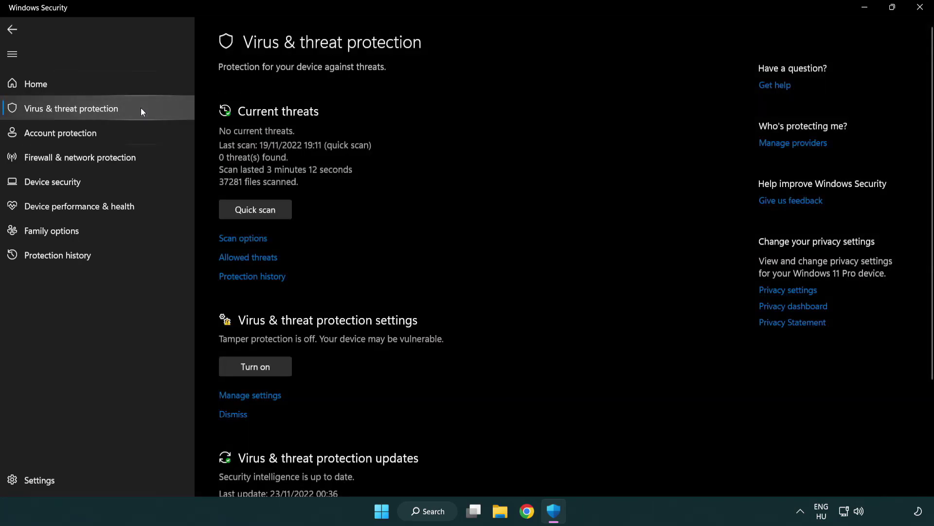
{"action": "scroll", "coordinate": [276, 204], "scroll_direction": "down", "scroll_amount": 2}
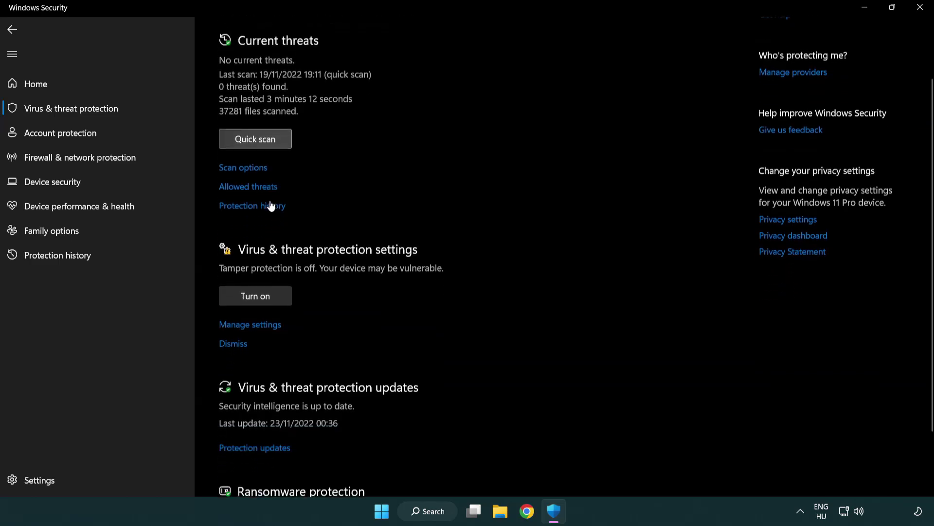
{"action": "left_click", "coordinate": [249, 325]}
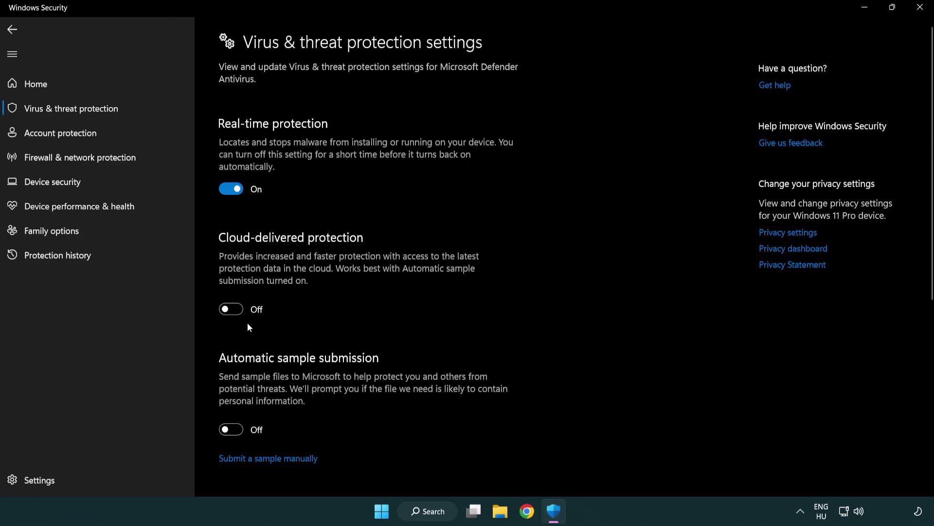
{"action": "scroll", "coordinate": [249, 326], "scroll_direction": "down", "scroll_amount": 7}
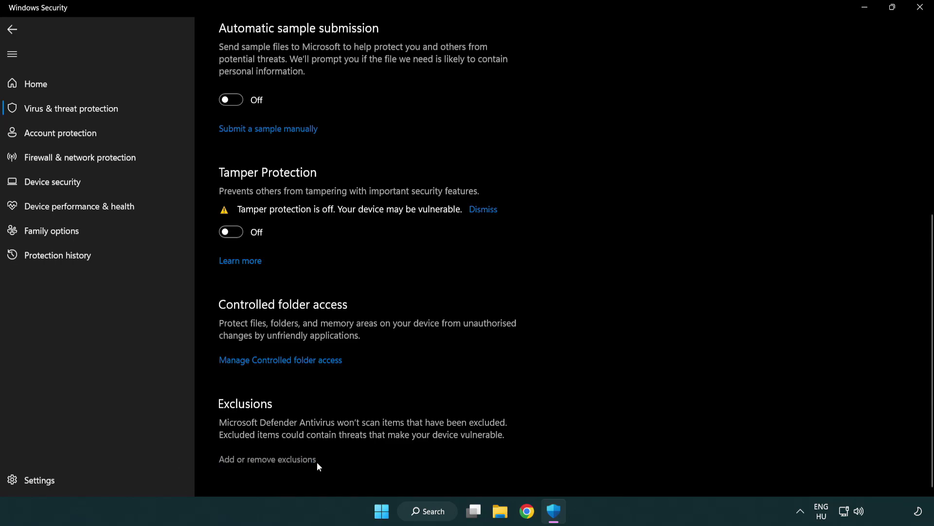
{"action": "left_click", "coordinate": [270, 461]}
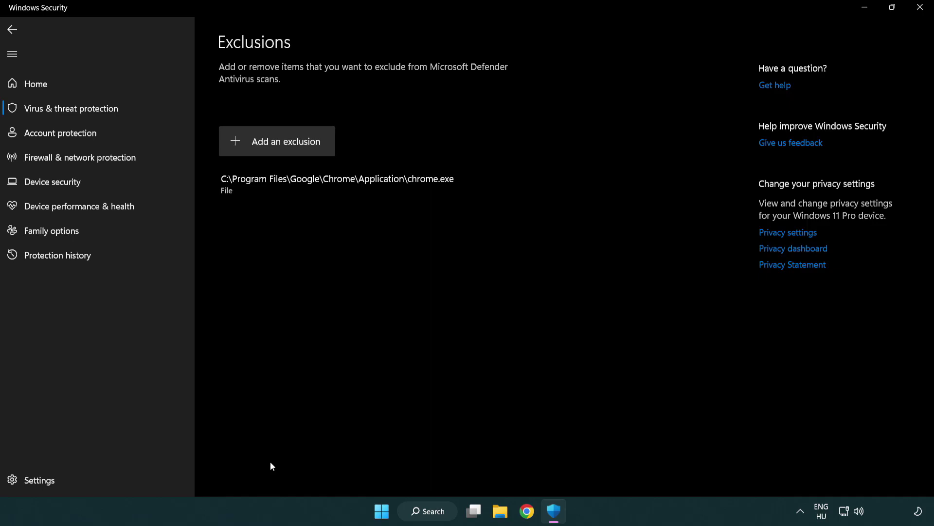
Step: Add a file exclusion for the NOT WORKING APP shortcut in the NOT WORKING APP folder under Program Files (x86) on drive C
{"action": "left_click", "coordinate": [279, 143]}
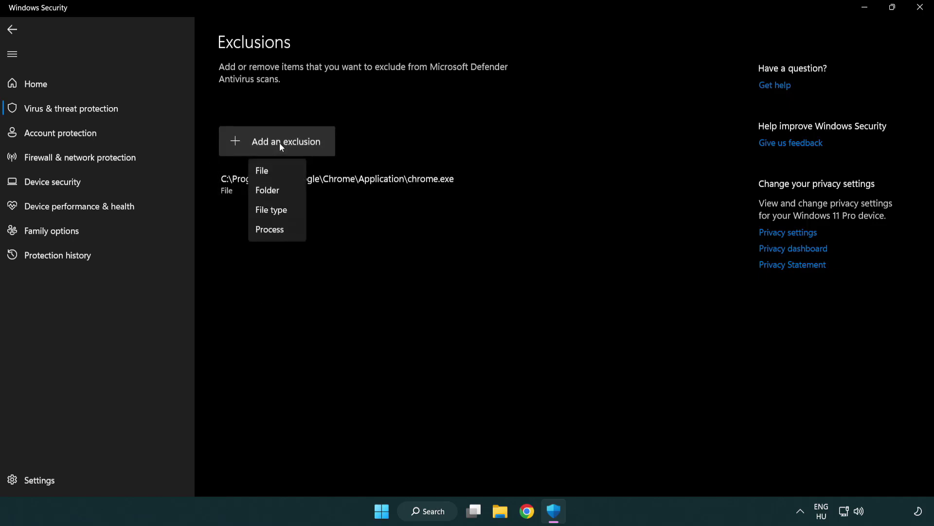
{"action": "left_click", "coordinate": [281, 172]}
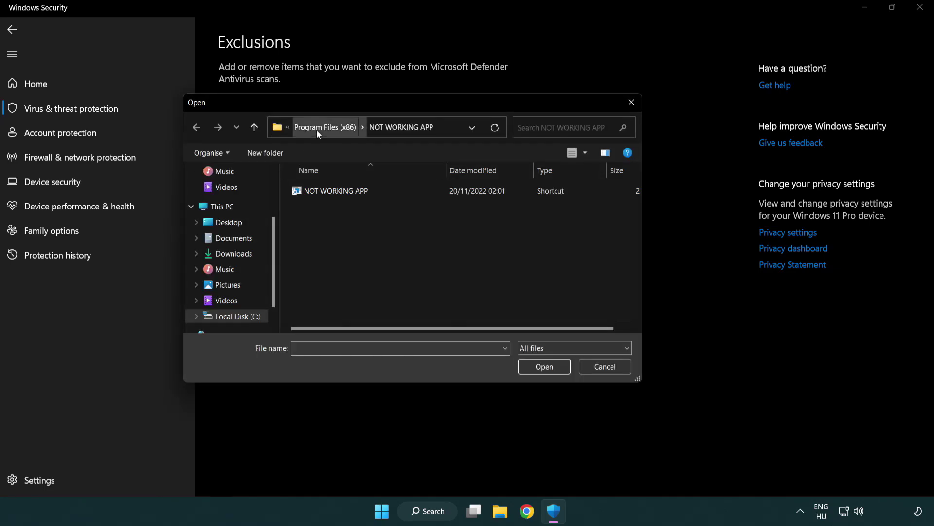
{"action": "left_click", "coordinate": [317, 130]}
{"action": "left_click", "coordinate": [316, 130]}
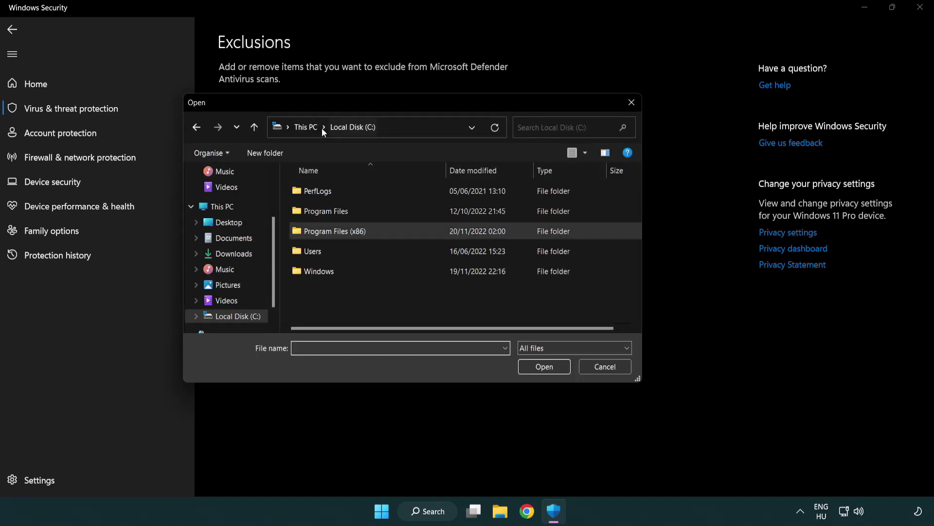
{"action": "left_click", "coordinate": [314, 128]}
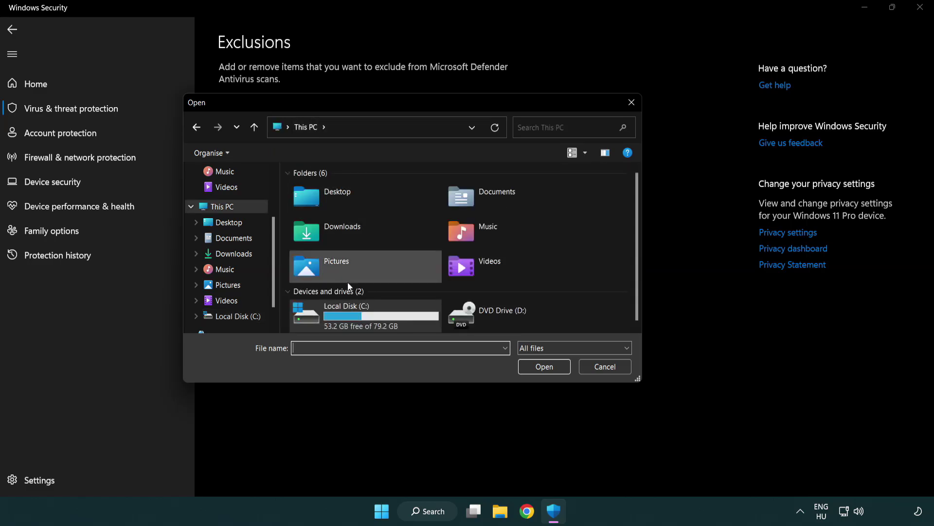
{"action": "double_click", "coordinate": [343, 313]}
{"action": "double_click", "coordinate": [342, 229]}
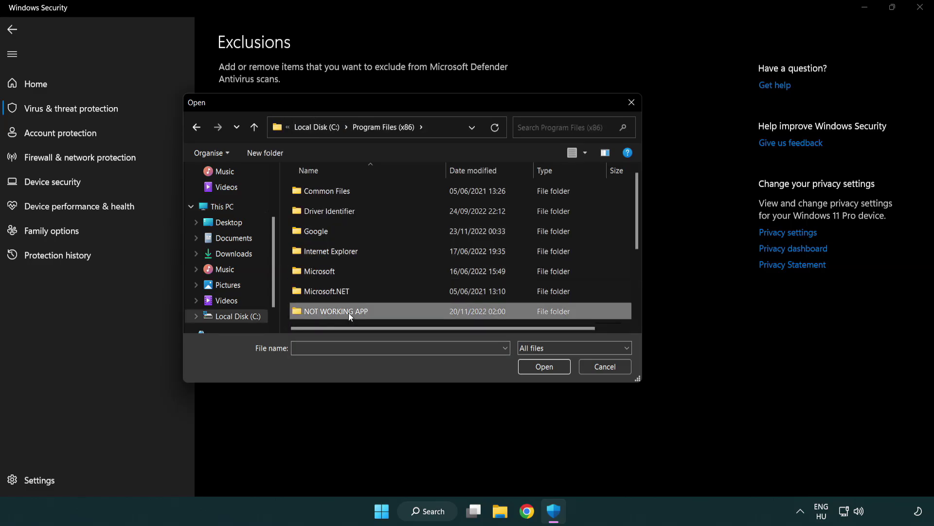
{"action": "double_click", "coordinate": [348, 313]}
{"action": "left_click", "coordinate": [329, 190]}
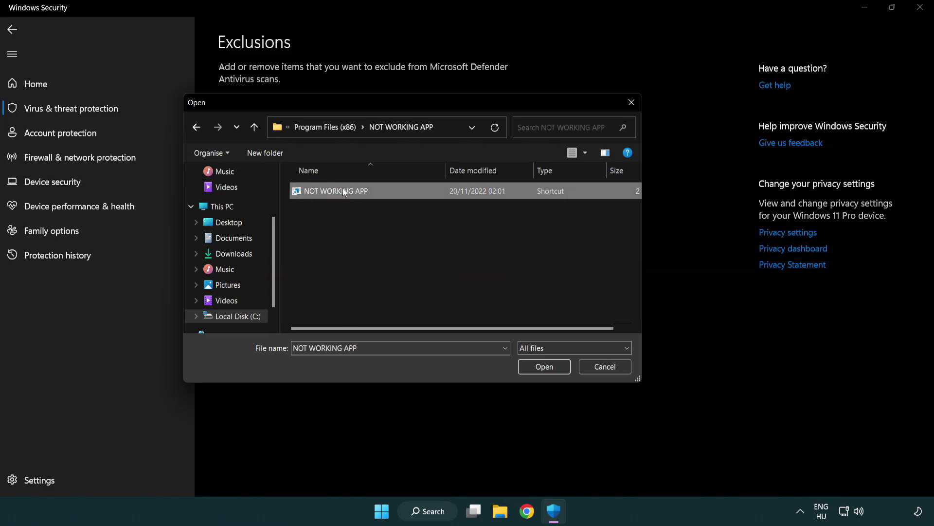
{"action": "left_click", "coordinate": [542, 372]}
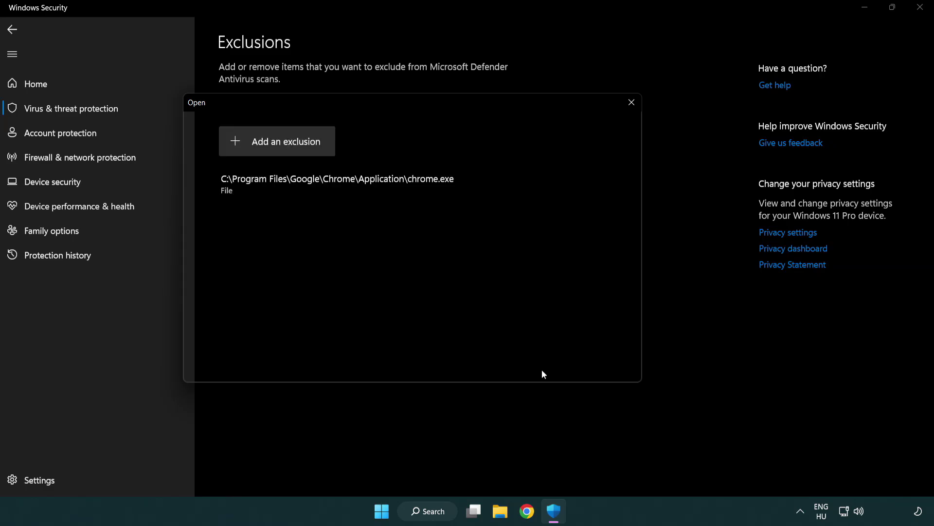
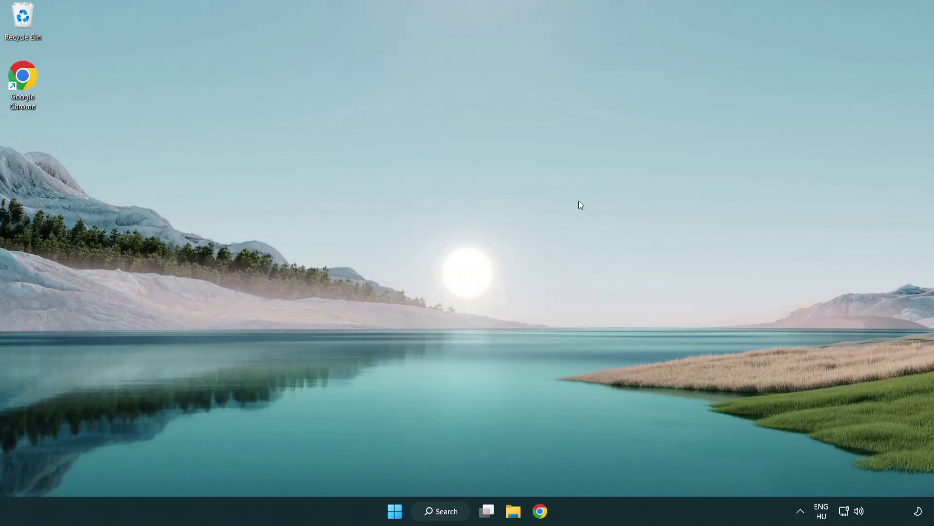
Step: Bring up the computer's power options for a restart
{"action": "left_click", "coordinate": [395, 511]}
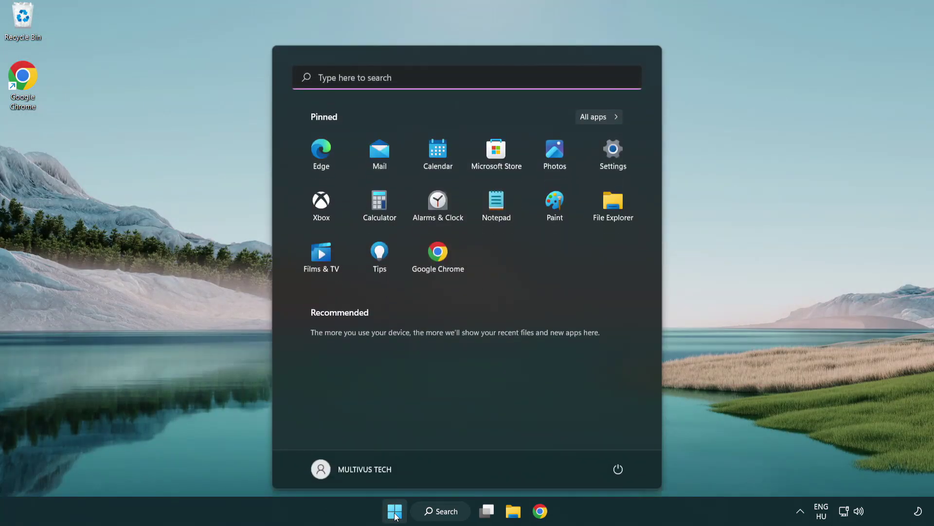
{"action": "left_click", "coordinate": [619, 470]}
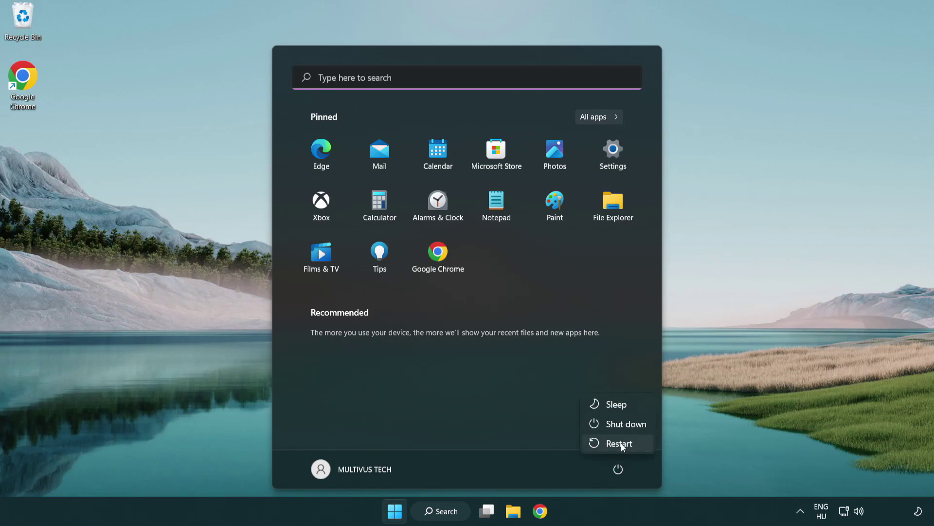